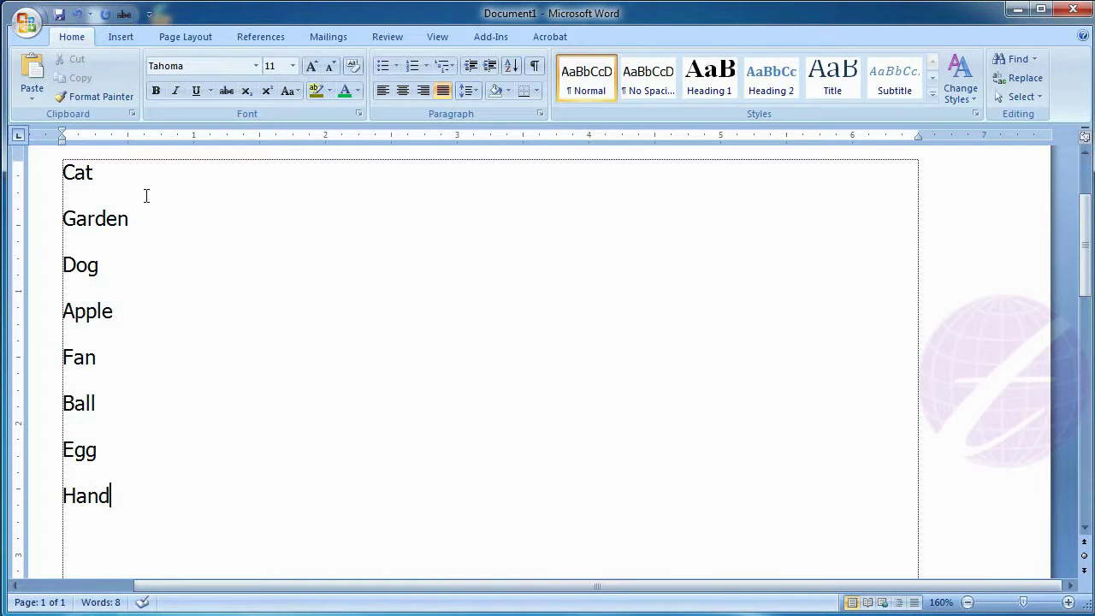
- Select all eight words in the list and open the Sort Text dialog
left_click(201, 474)
key("ctrl+a")
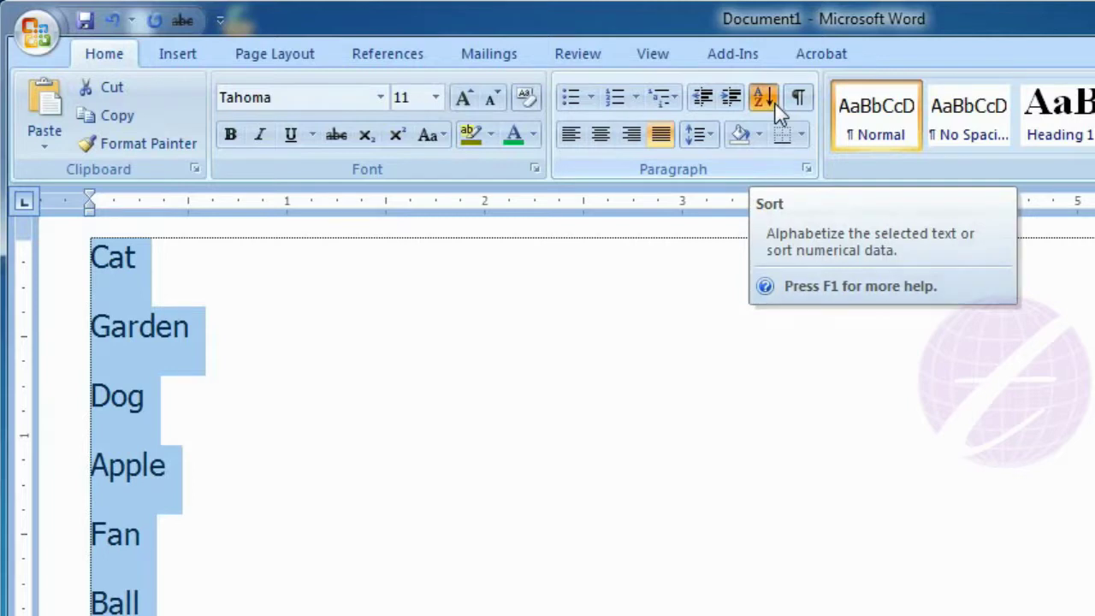
left_click(775, 102)
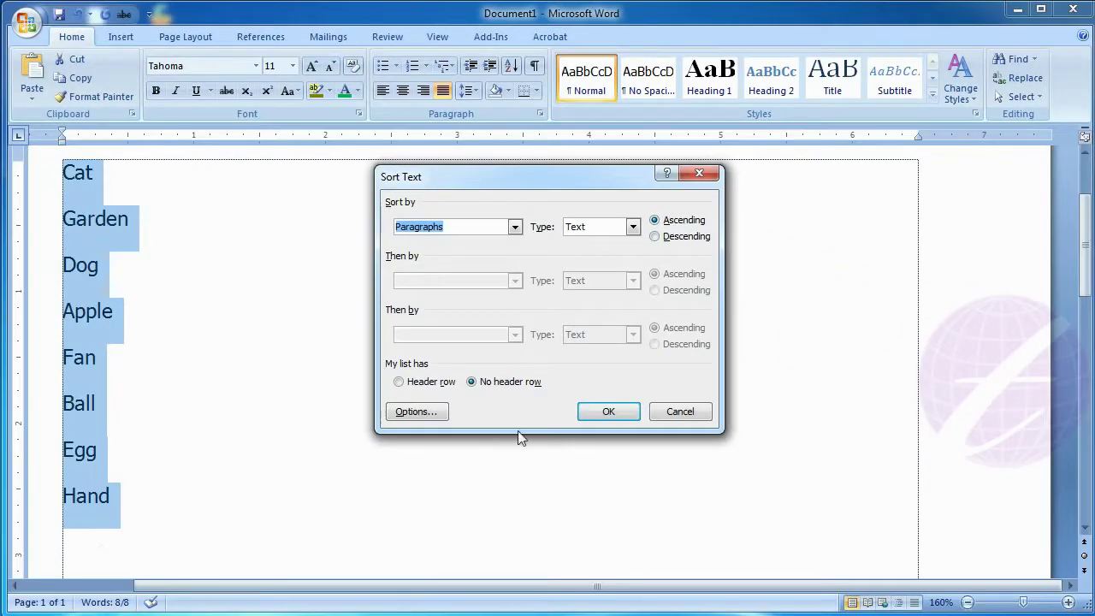
- Apply the default Paragraphs, Text, Ascending sort so the words run Apple to Hand
left_click(611, 412)
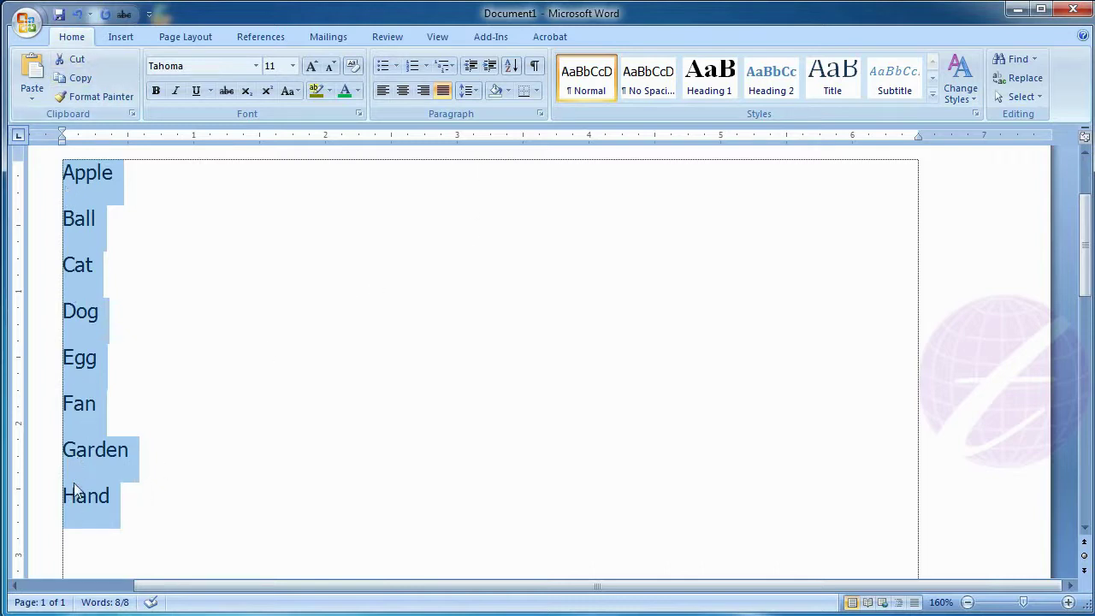
- Re-sort the word list in Descending order, from Hand down to Apple
left_click(511, 67)
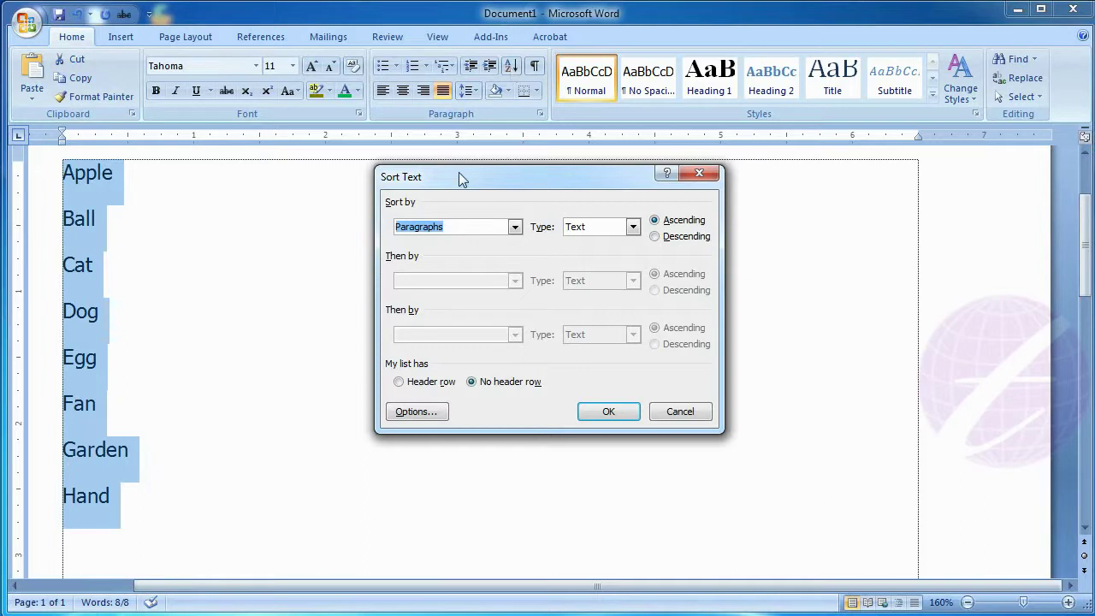
left_click(672, 241)
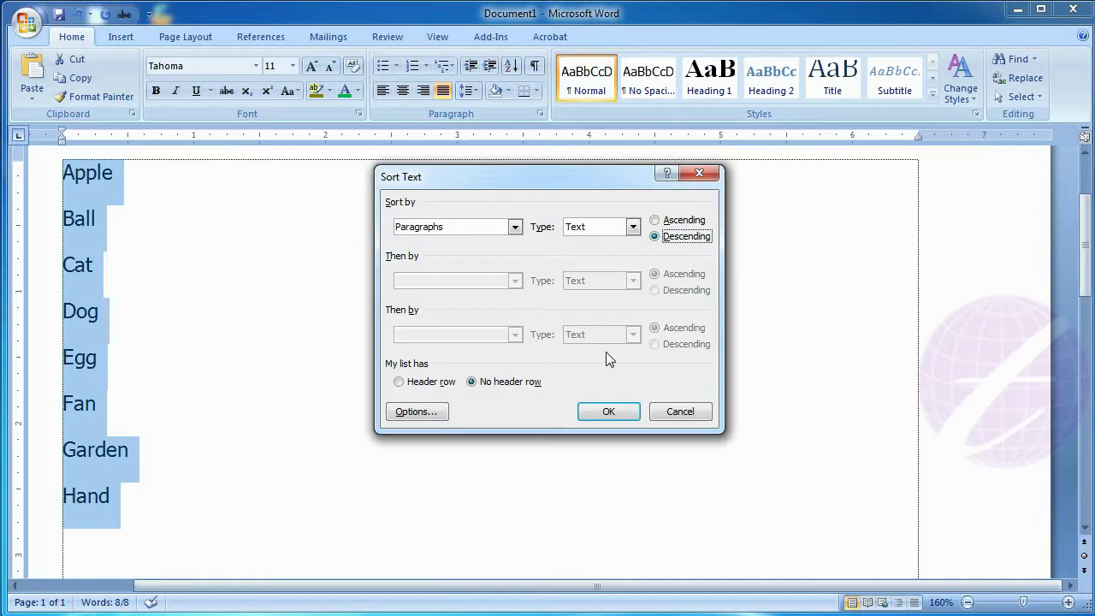
left_click(609, 414)
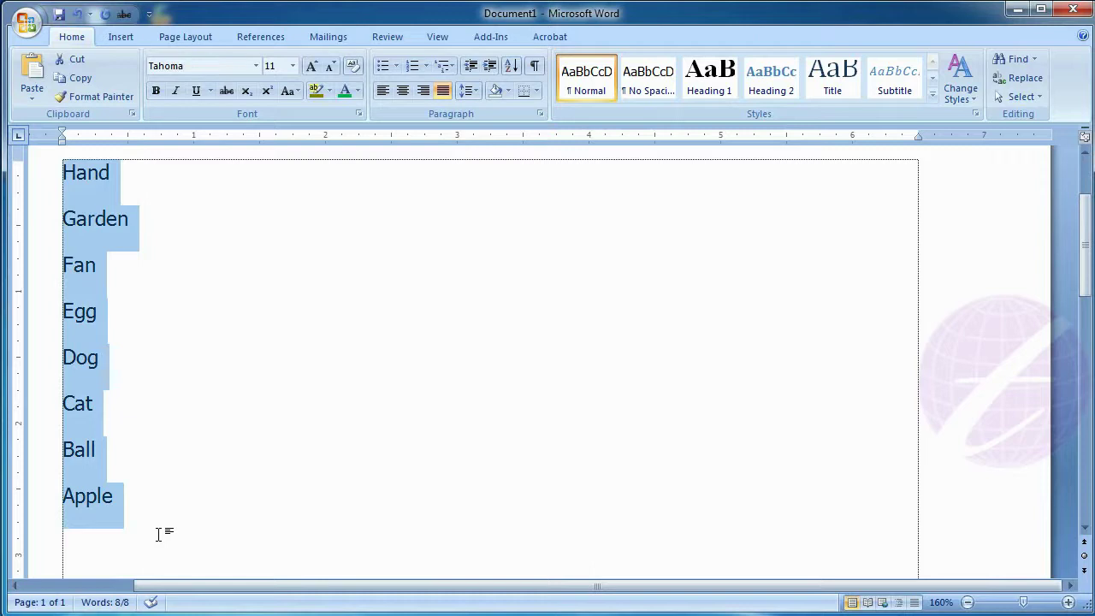
- Delete the words, enter 3, 8, 6, 4, 1, 5, 2 on separate lines, and select them all
key("Delete")
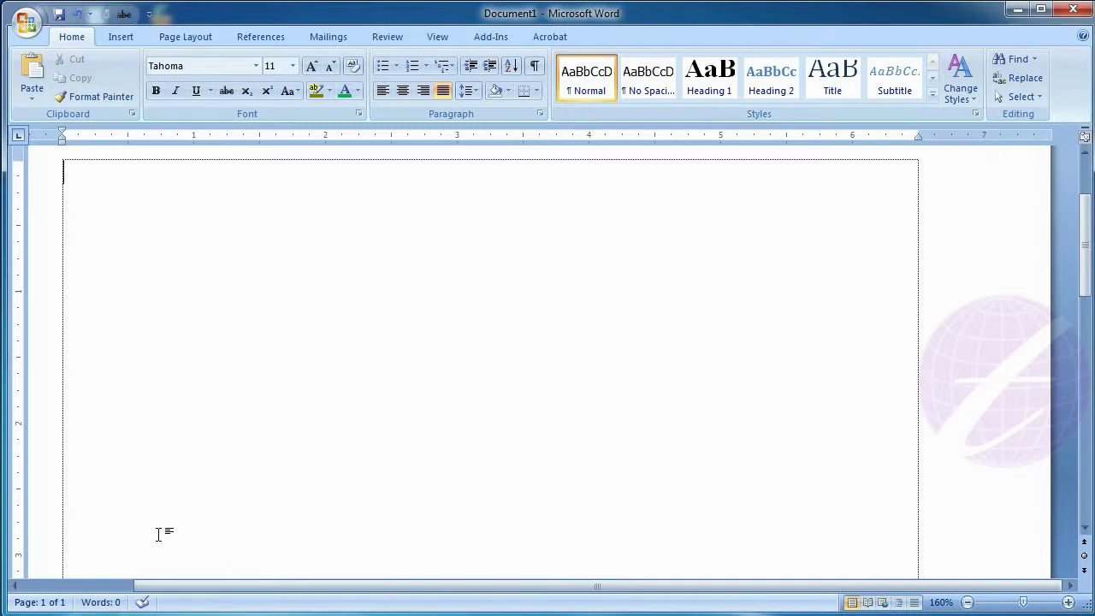
type("3")
key("Return")
type("8")
key("Return")
type("6")
key("Return")
type("4")
key("Return")
type("1")
key("Return")
type("5")
key("Return")
type("2")
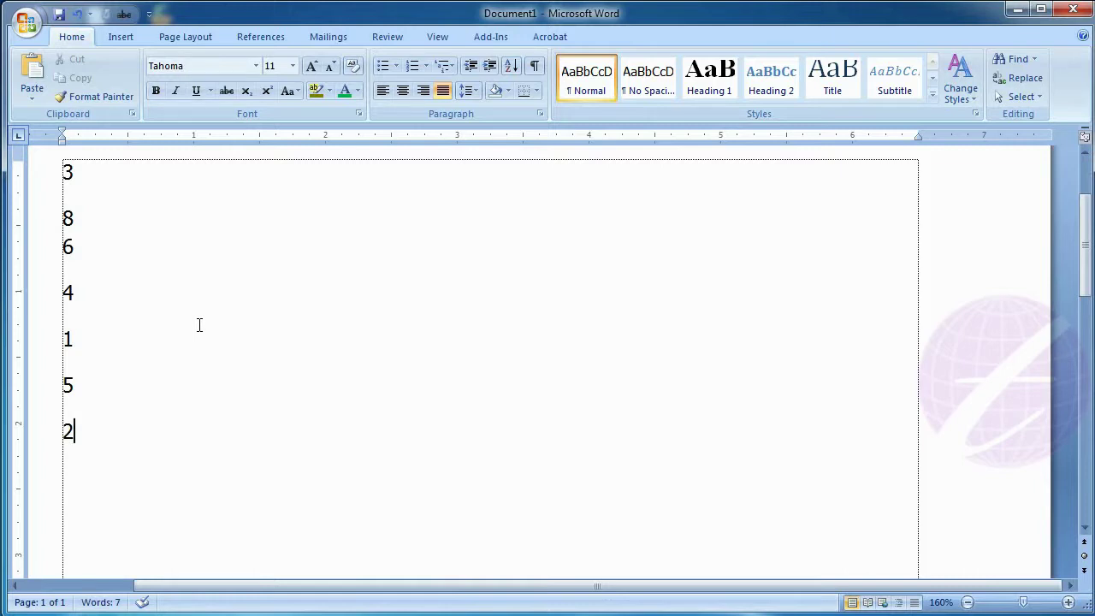
key("ctrl+a")
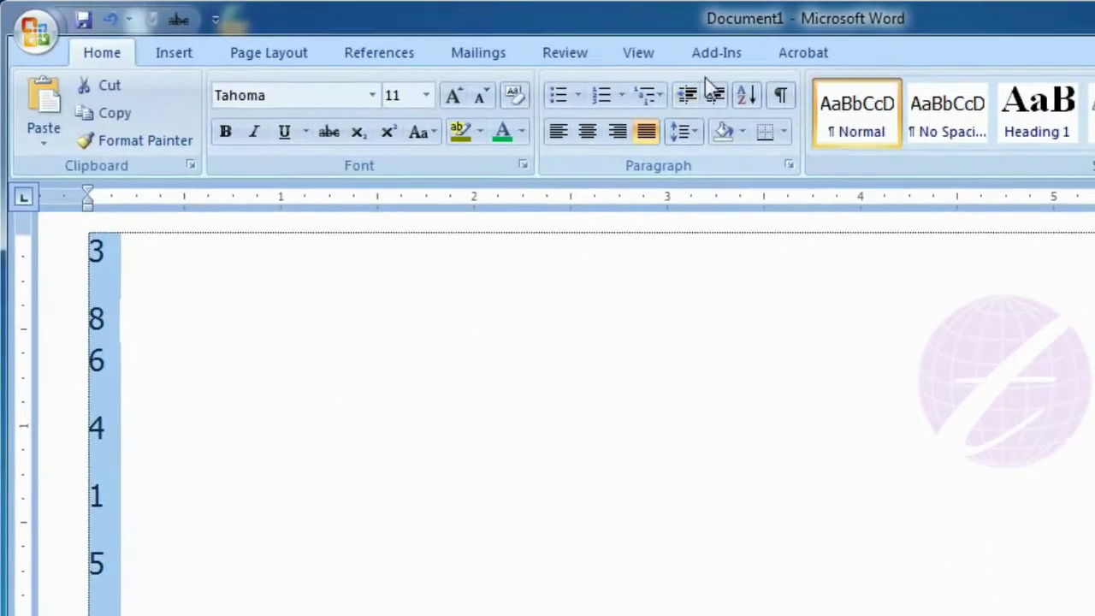
- Sort the numbers with Type set to Number and Ascending order
left_click(769, 102)
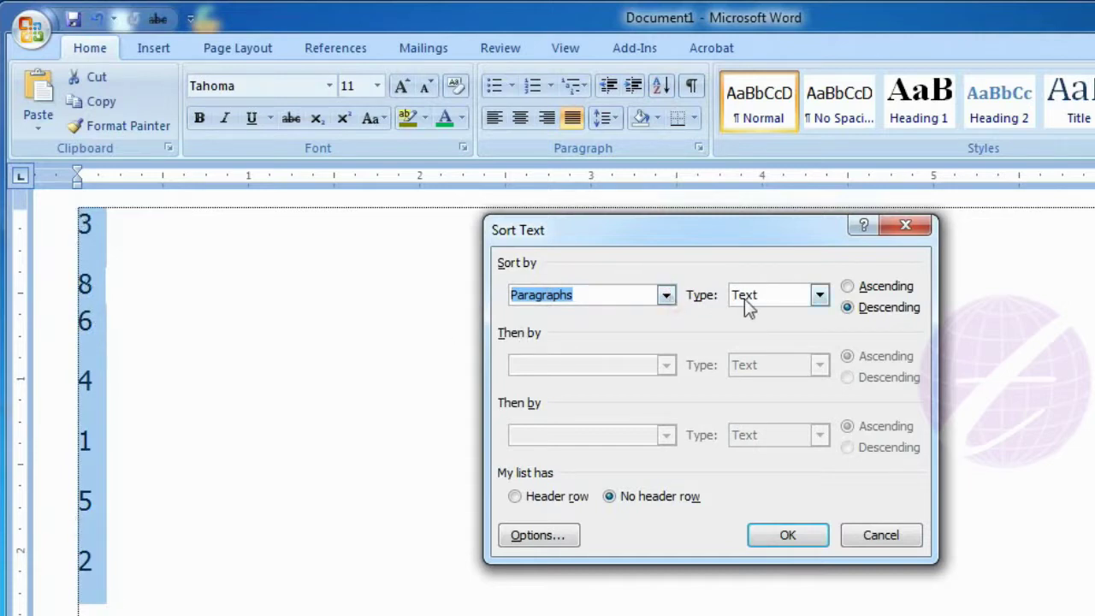
left_click(818, 296)
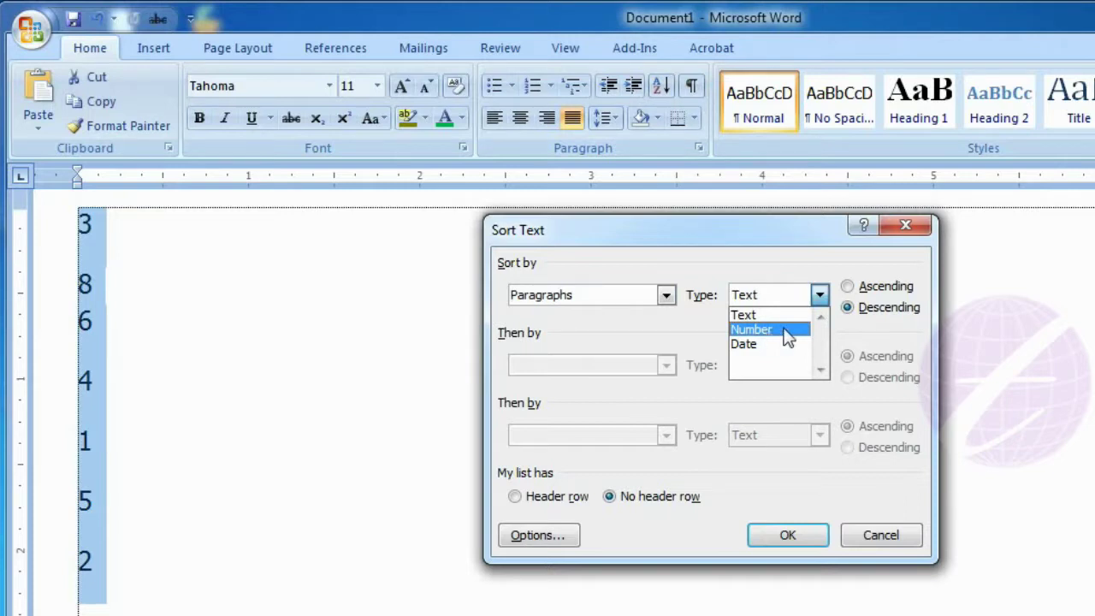
left_click(787, 332)
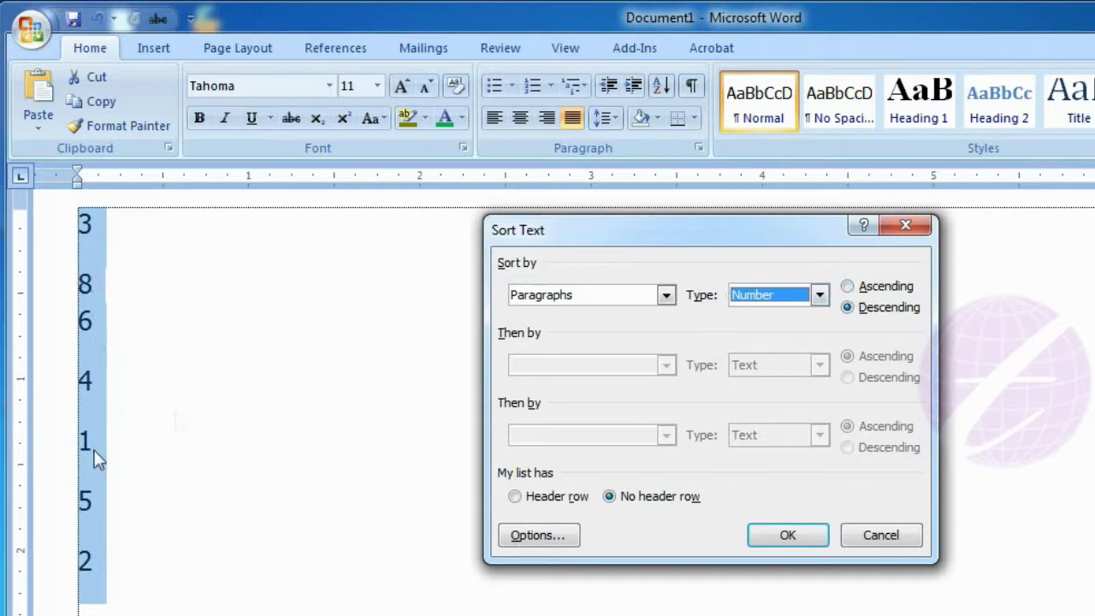
left_click(847, 288)
left_click(847, 287)
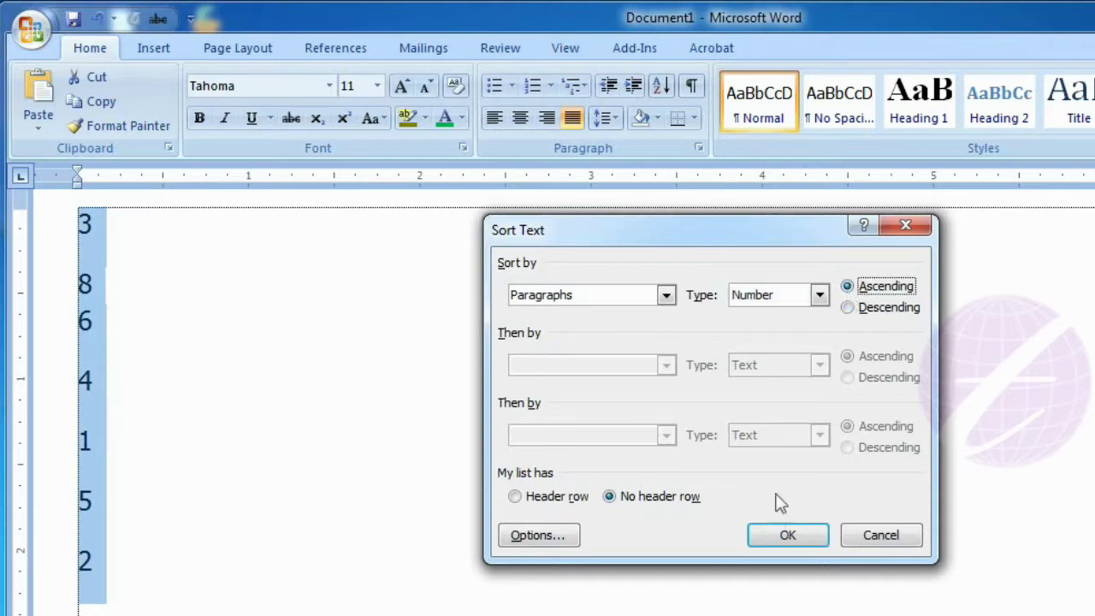
left_click(790, 539)
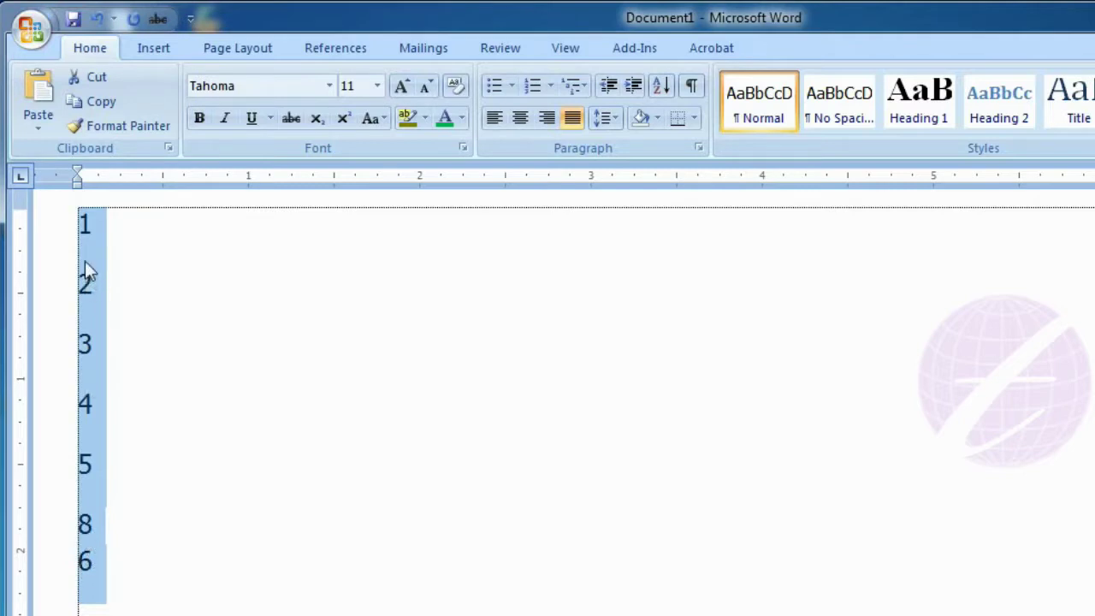
- Replace the break after 8 with a paragraph break so 6 stands alone, then select the list
left_click(82, 558)
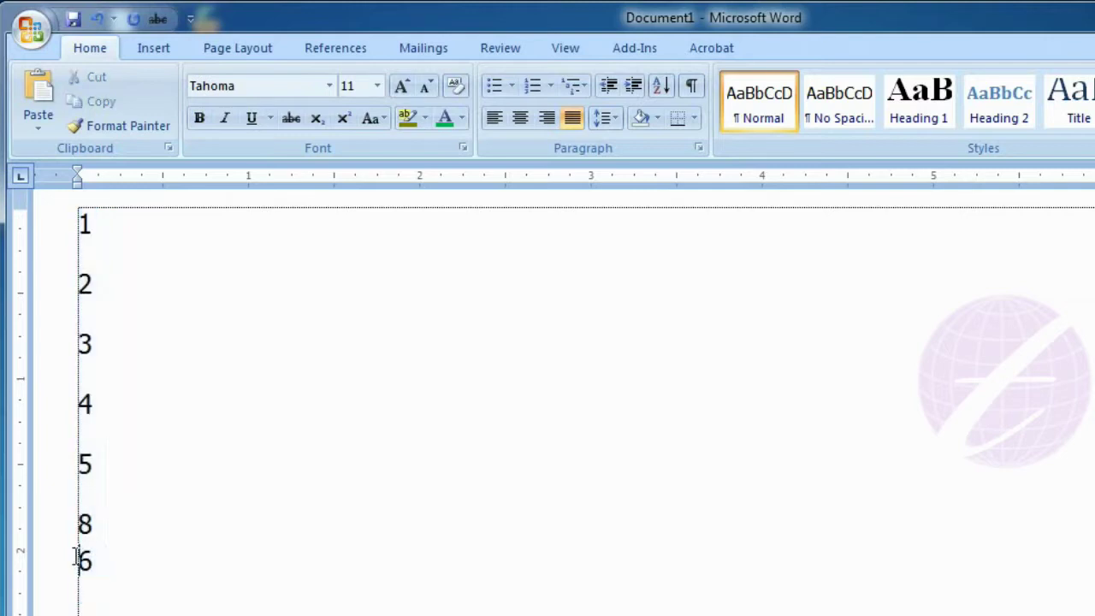
left_click(147, 531)
key("Delete")
key("Return")
key("ctrl+a")
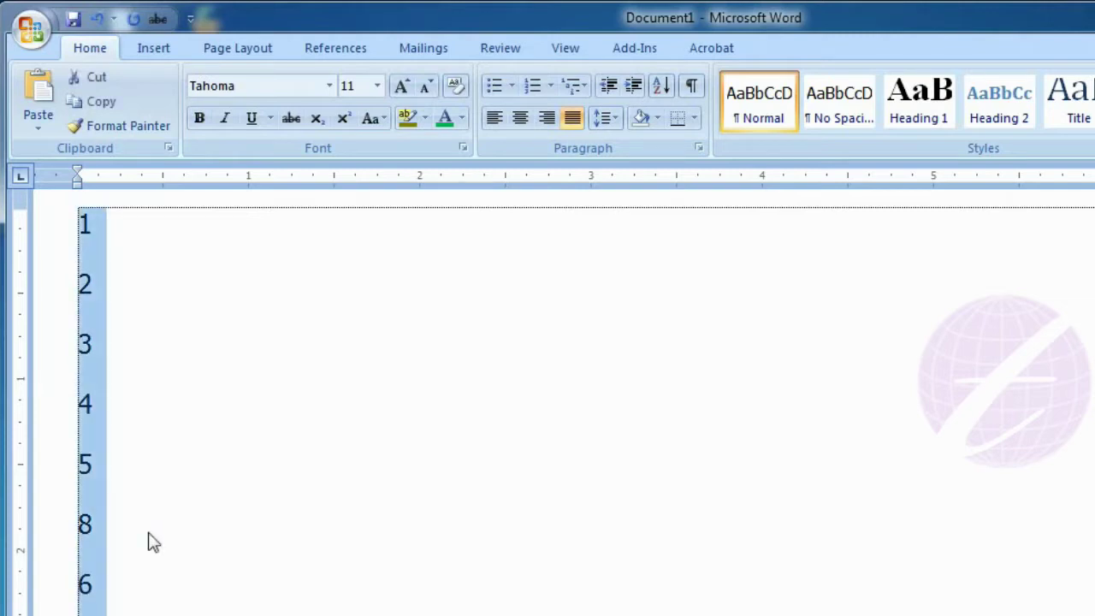
- Re-run the Number, Ascending sort so the list reads 1, 2, 3, 4, 5, 6, 8
left_click(664, 86)
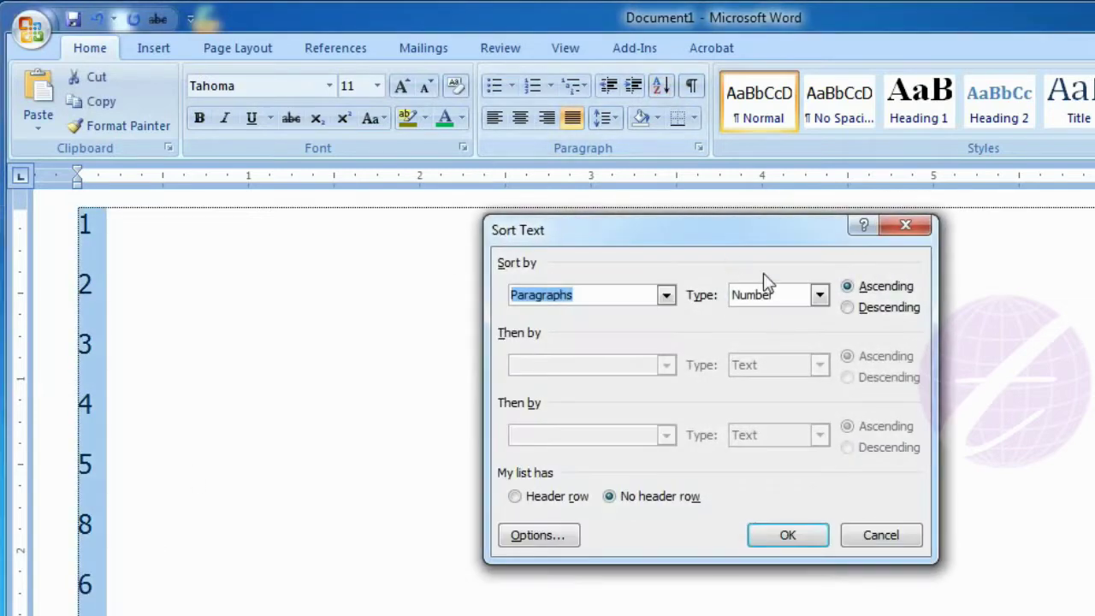
left_click(782, 540)
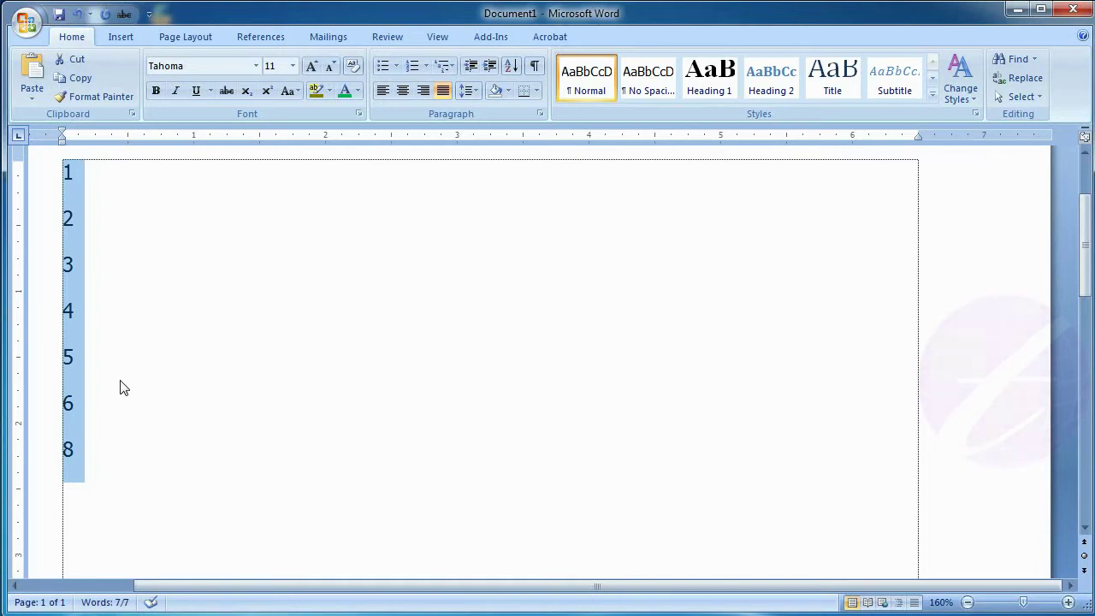
- Delete the selected number list, leaving the document empty
key("Delete")
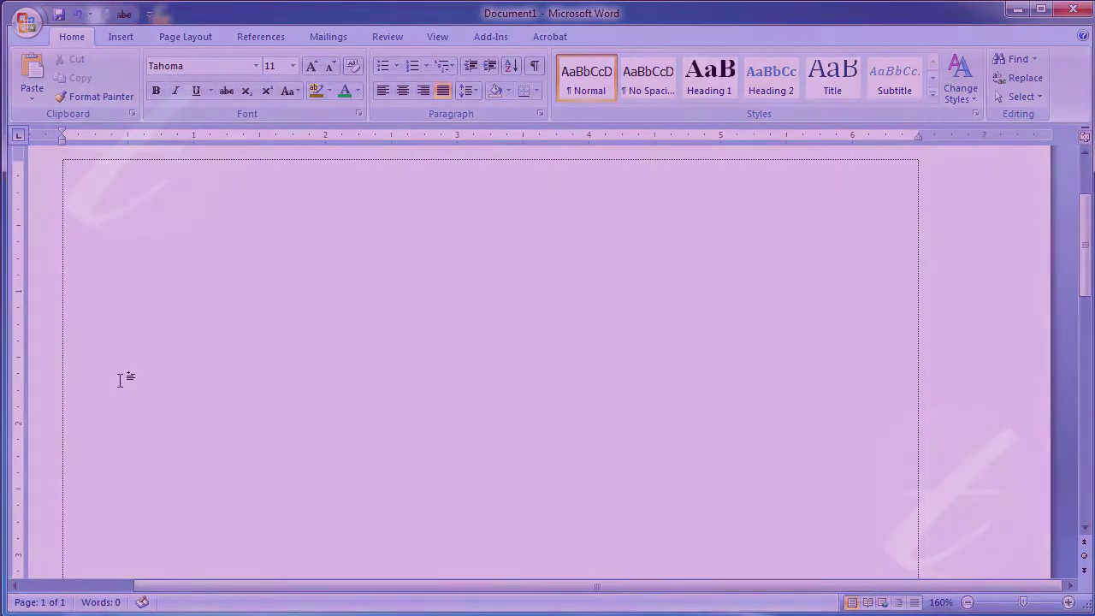